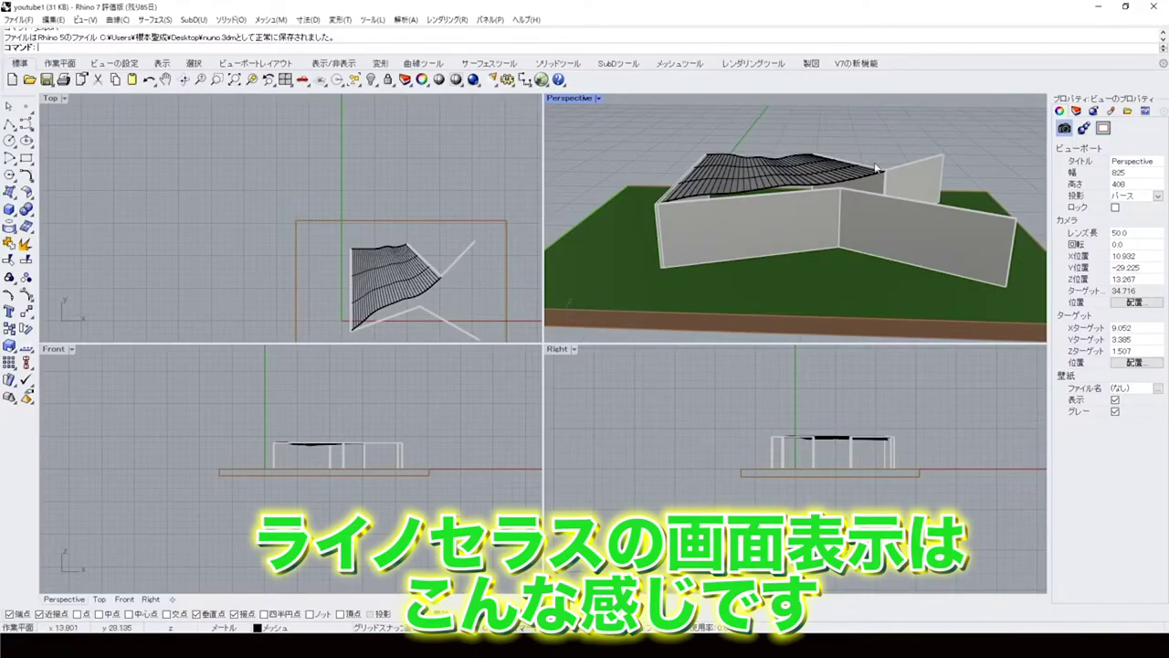
Examine the wavy roof and walls in Rhino from several angles and compare them with the matching walls in ARCHICAD.
right_drag(875, 167, 692, 164)
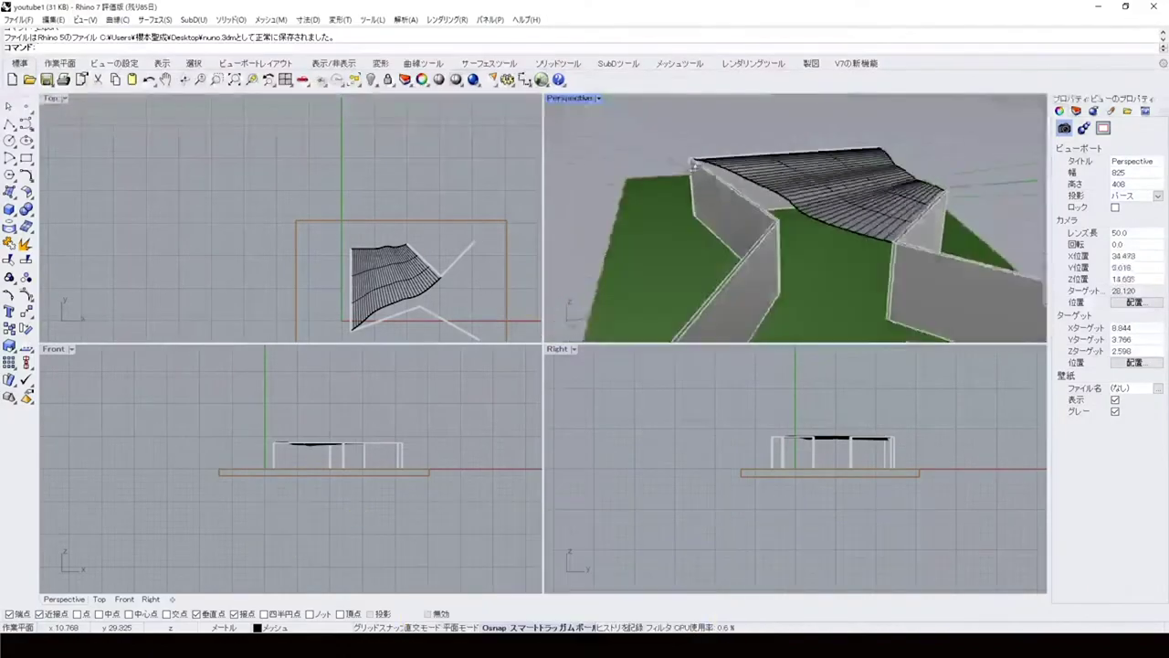
scroll(806, 163, up, 8)
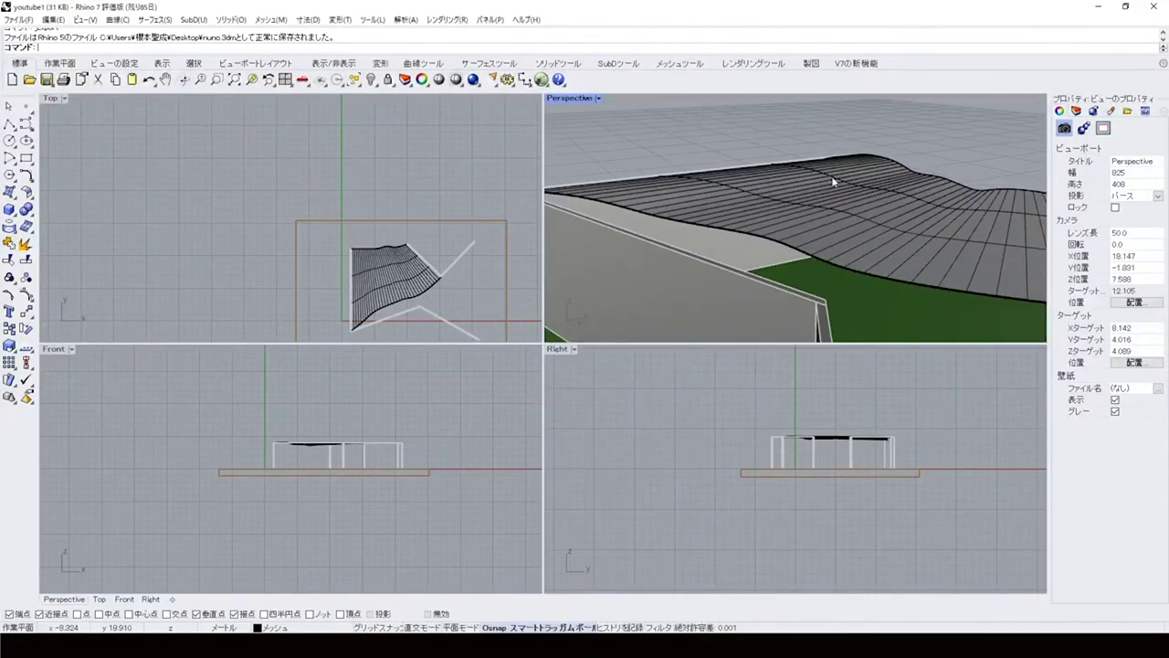
scroll(832, 181, down, 10)
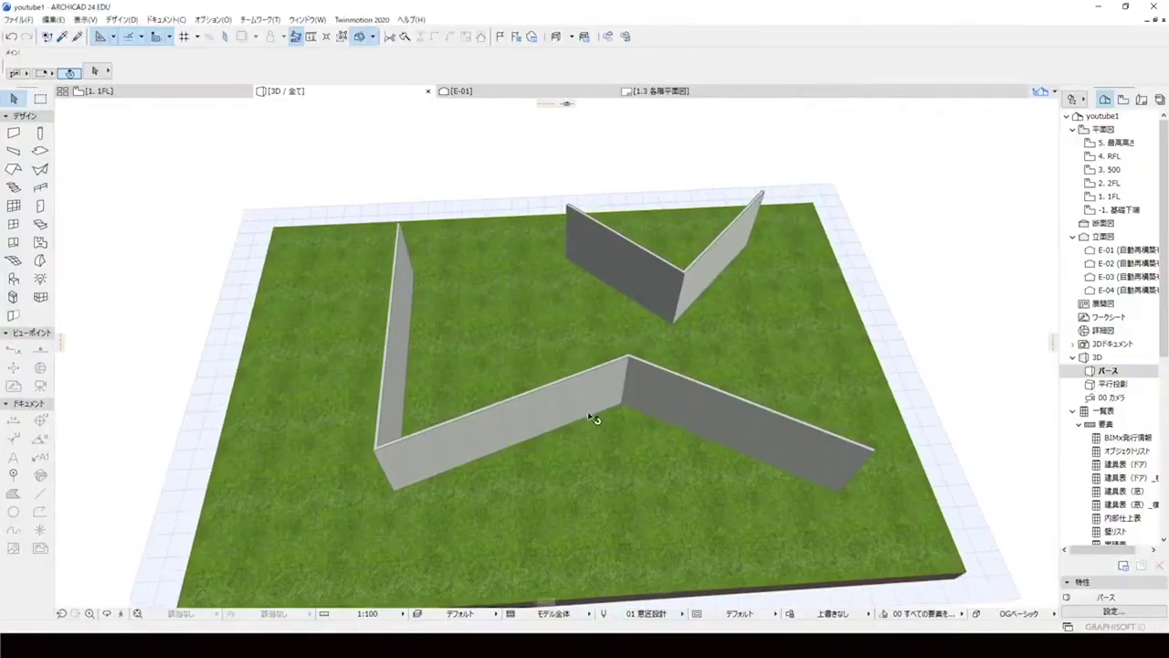
drag(593, 418, 388, 338)
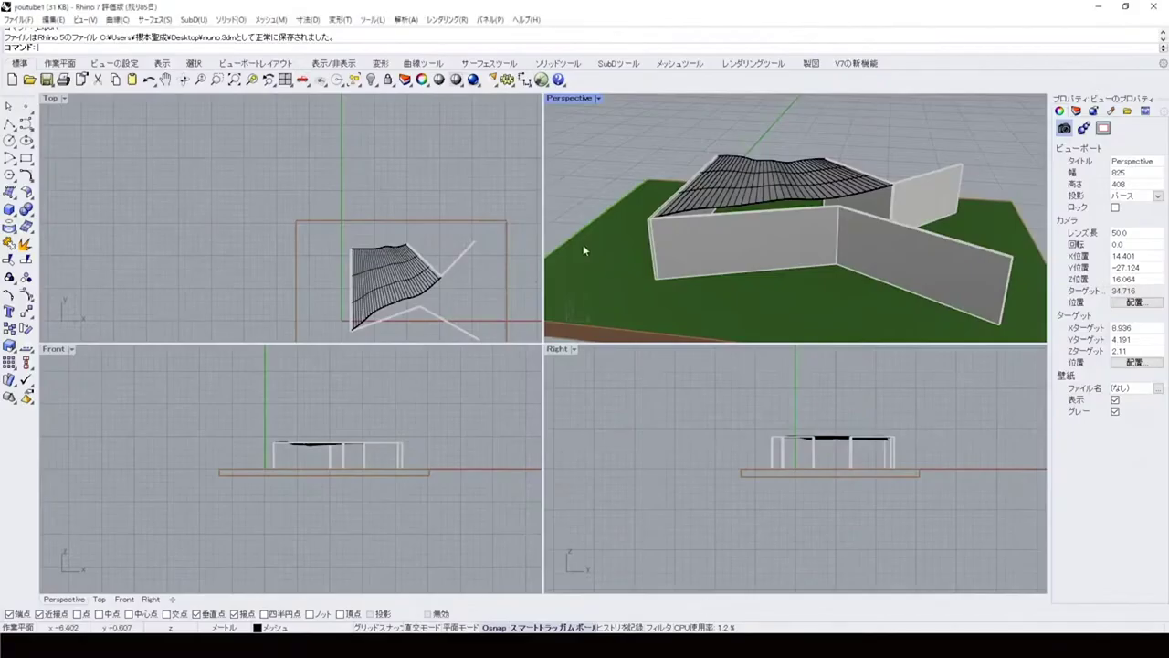
scroll(893, 155, up, 5)
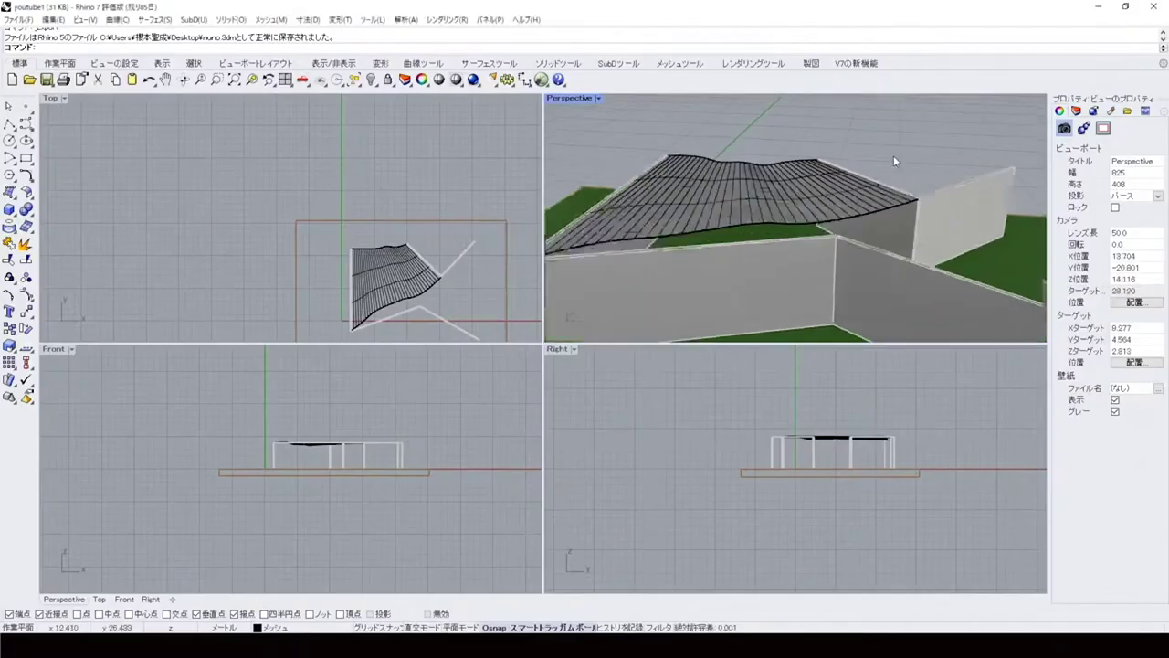
right_drag(891, 208, 760, 343)
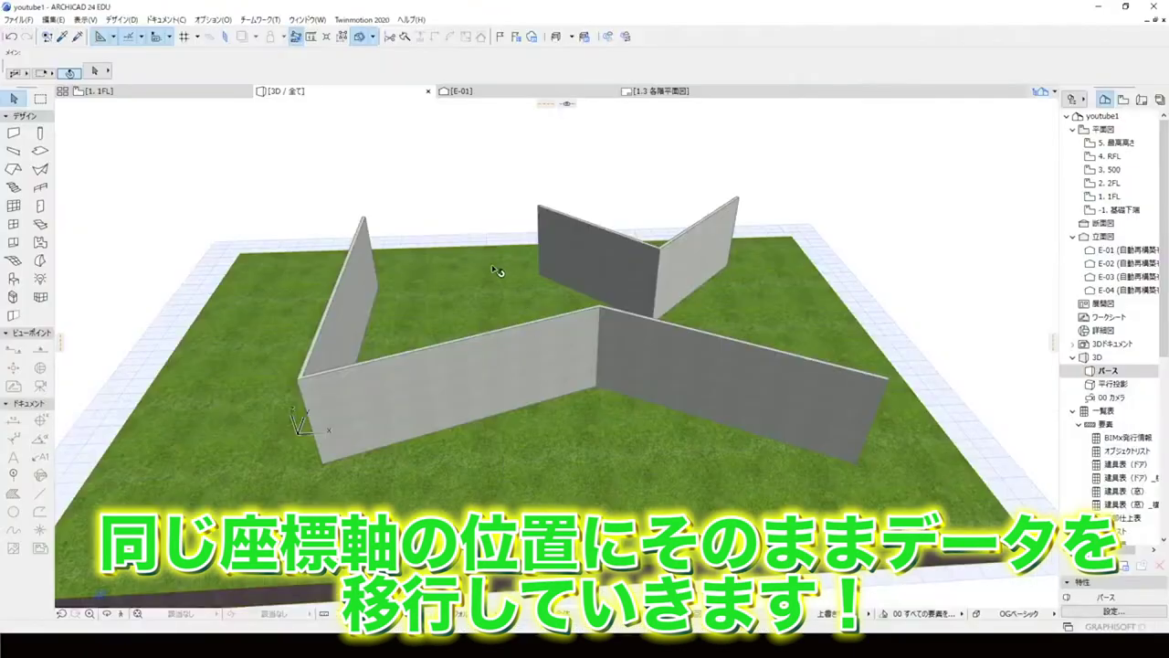
drag(497, 271, 578, 335)
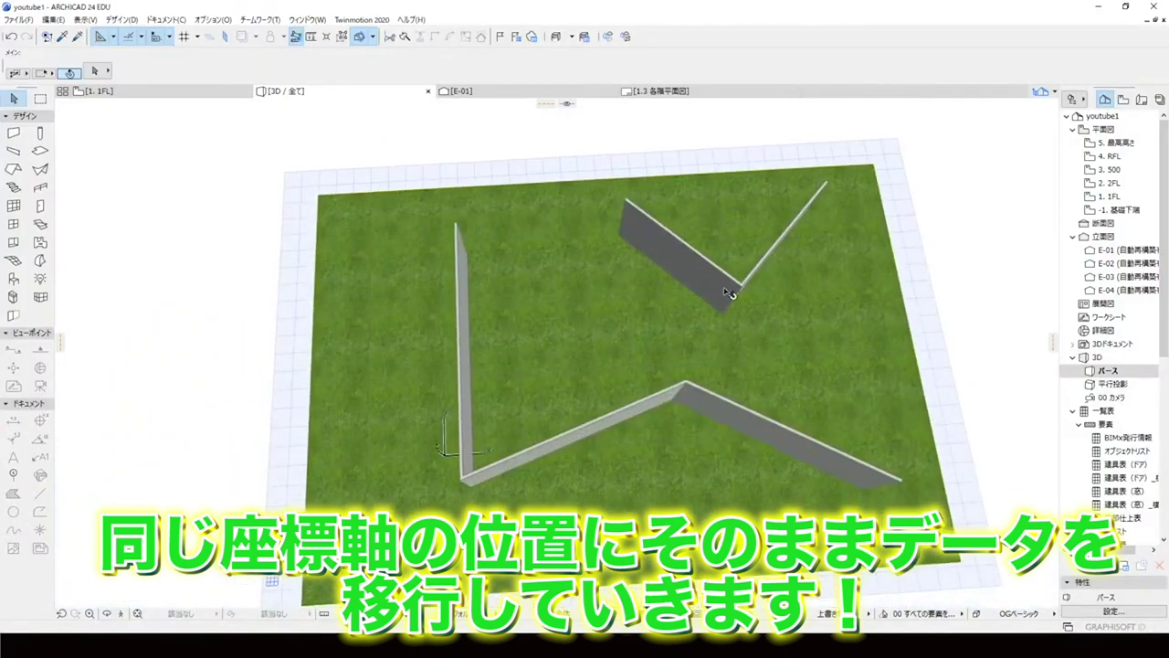
drag(609, 413, 589, 230)
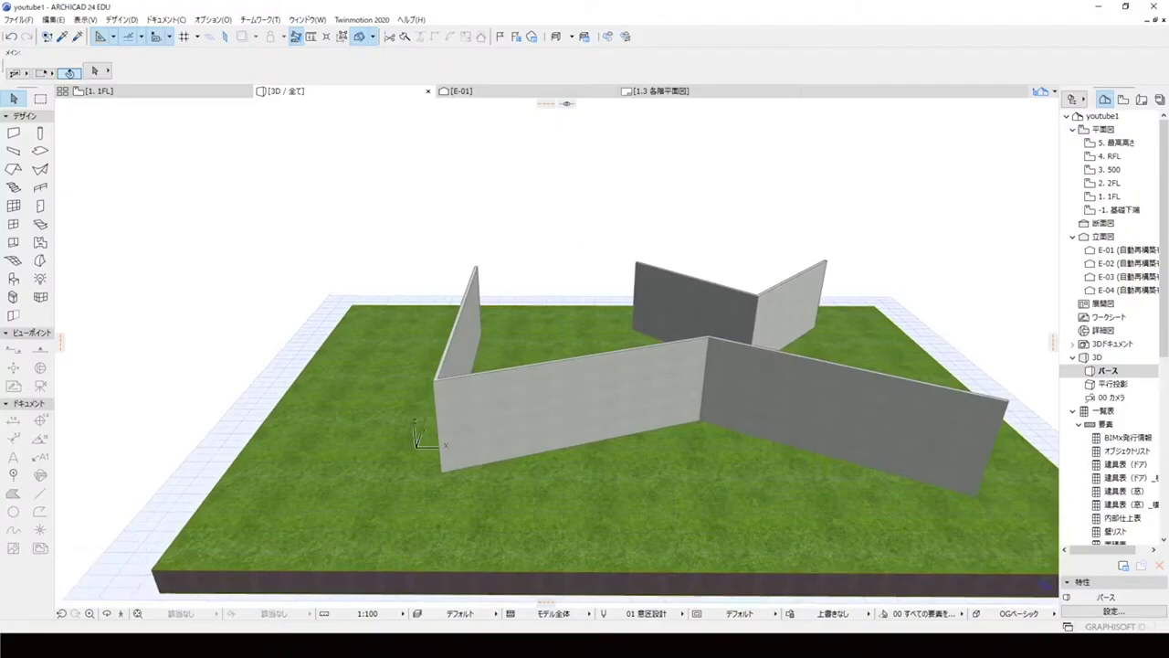
click(722, 603)
scroll(676, 228, down, 5)
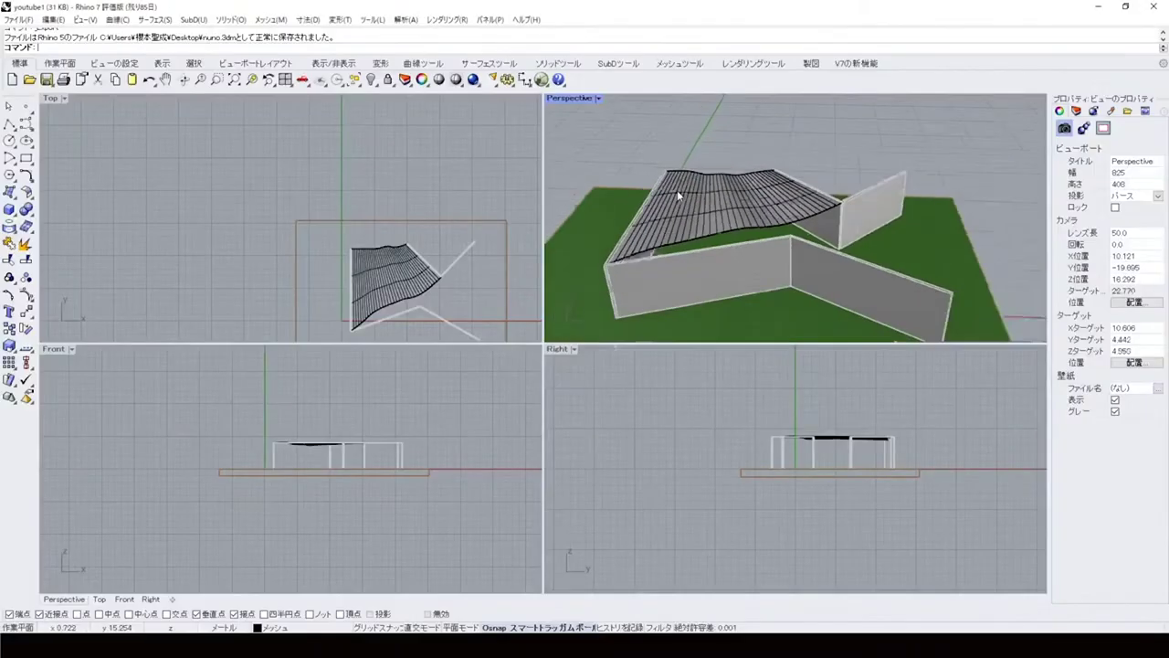
right_drag(684, 193, 776, 201)
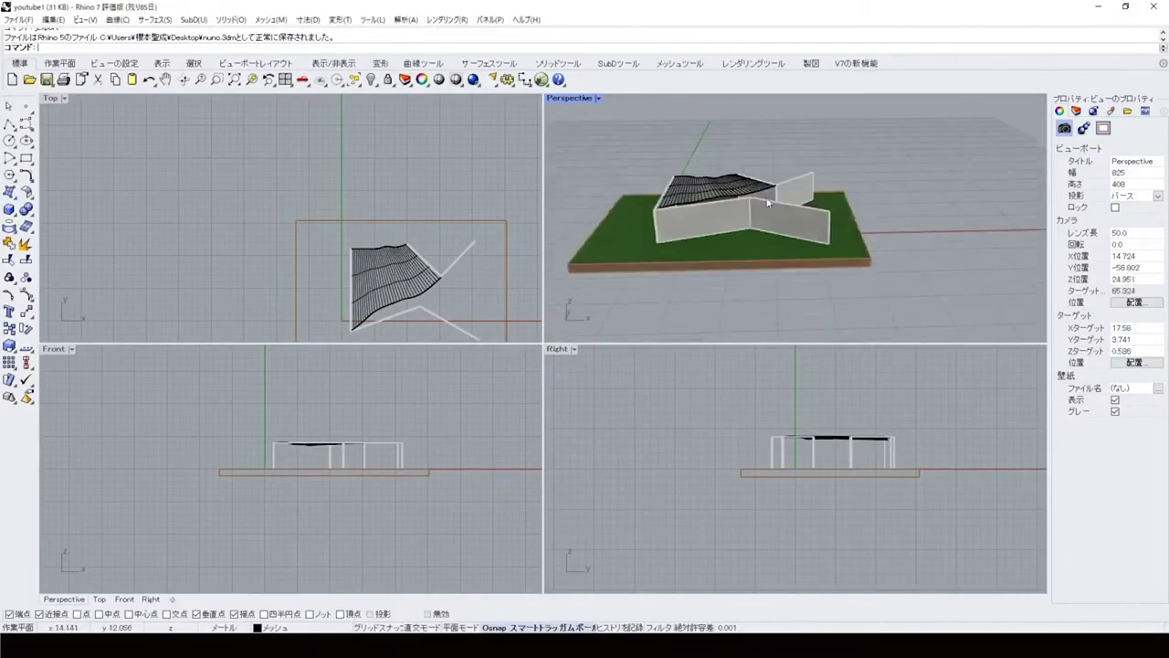
scroll(776, 201, up, 3)
drag(605, 107, 850, 272)
drag(804, 146, 618, 334)
key(Escape)
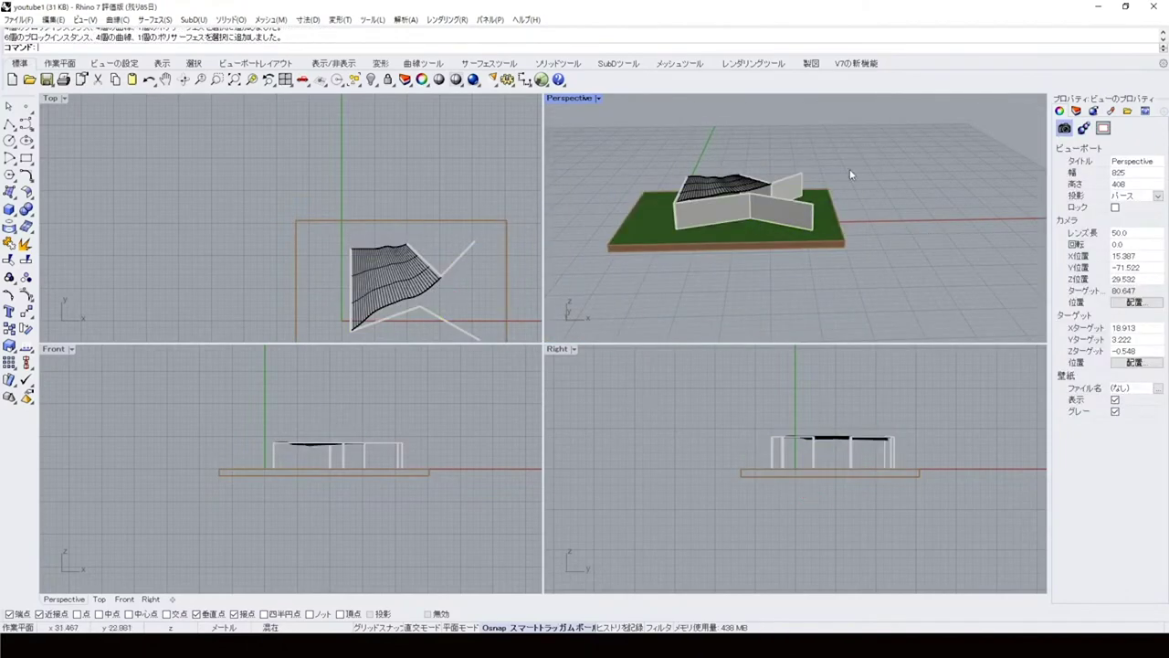
Select only the wavy roof solid on top of the walls in the Perspective viewport.
scroll(850, 168, up, 5)
scroll(721, 188, down, 2)
scroll(679, 237, up, 3)
click(679, 238)
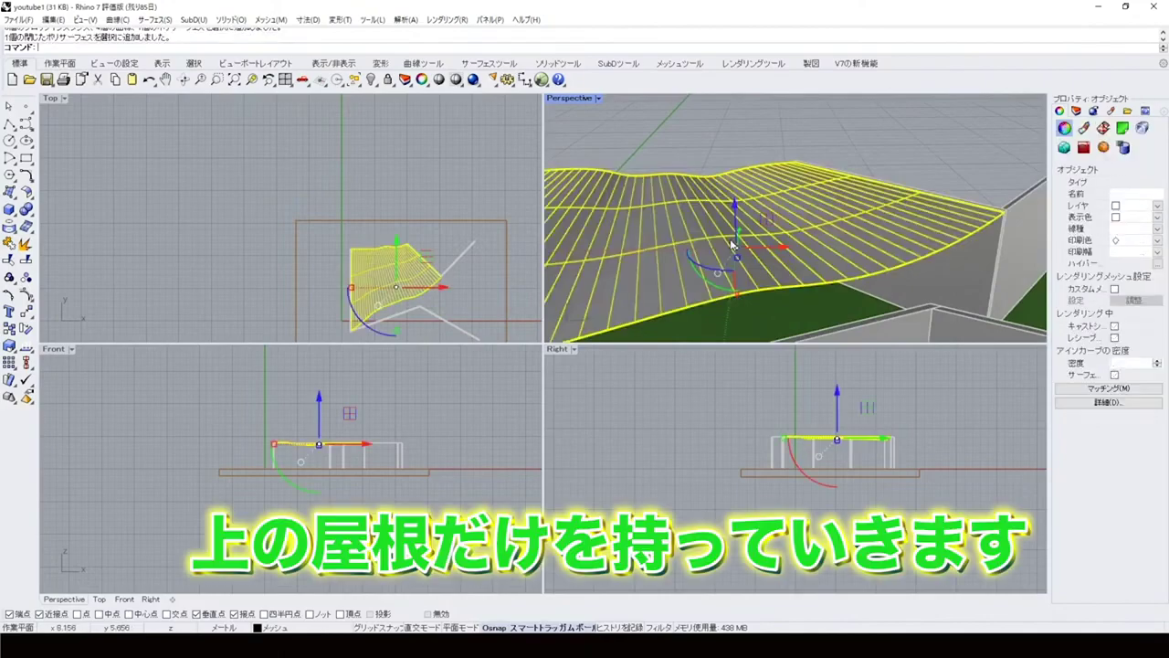
scroll(731, 243, down, 5)
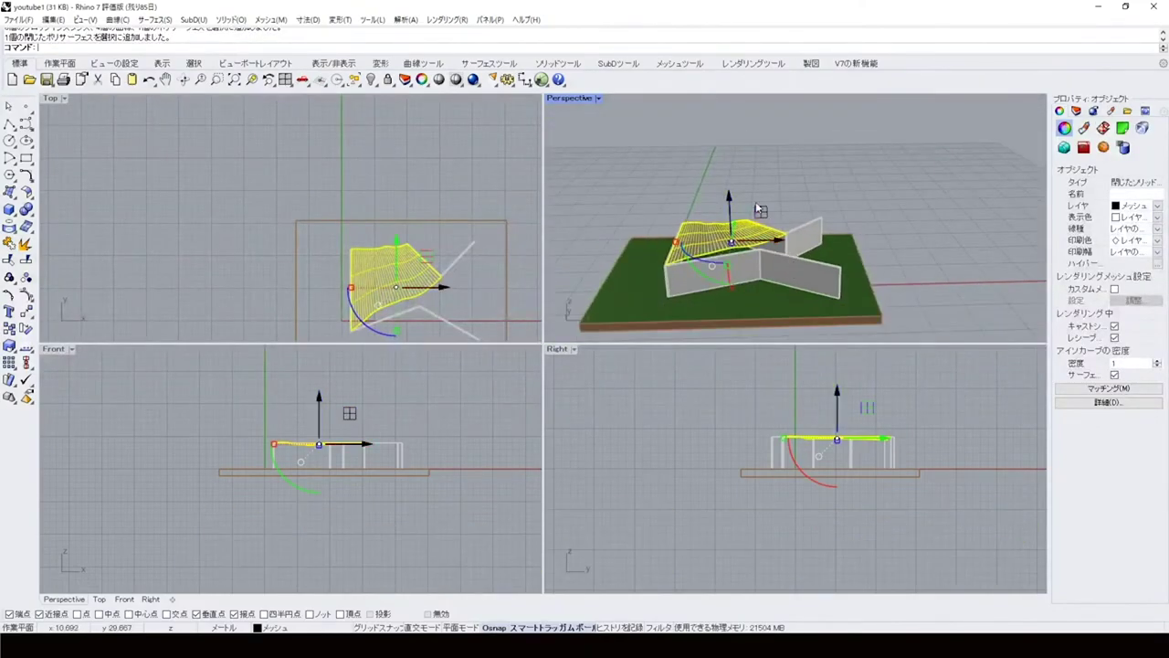
scroll(735, 247, up, 6)
right_drag(733, 249, 643, 219)
Begin exporting the selected roof object to the desktop, using the existing file name nuno.
click(18, 19)
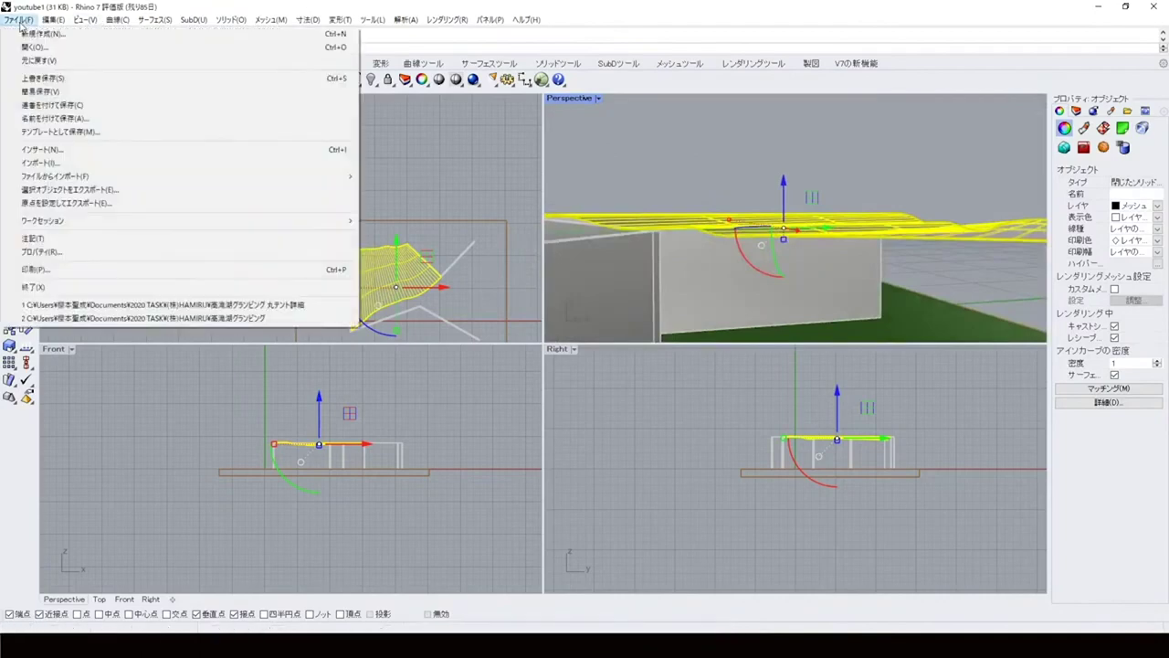
click(105, 190)
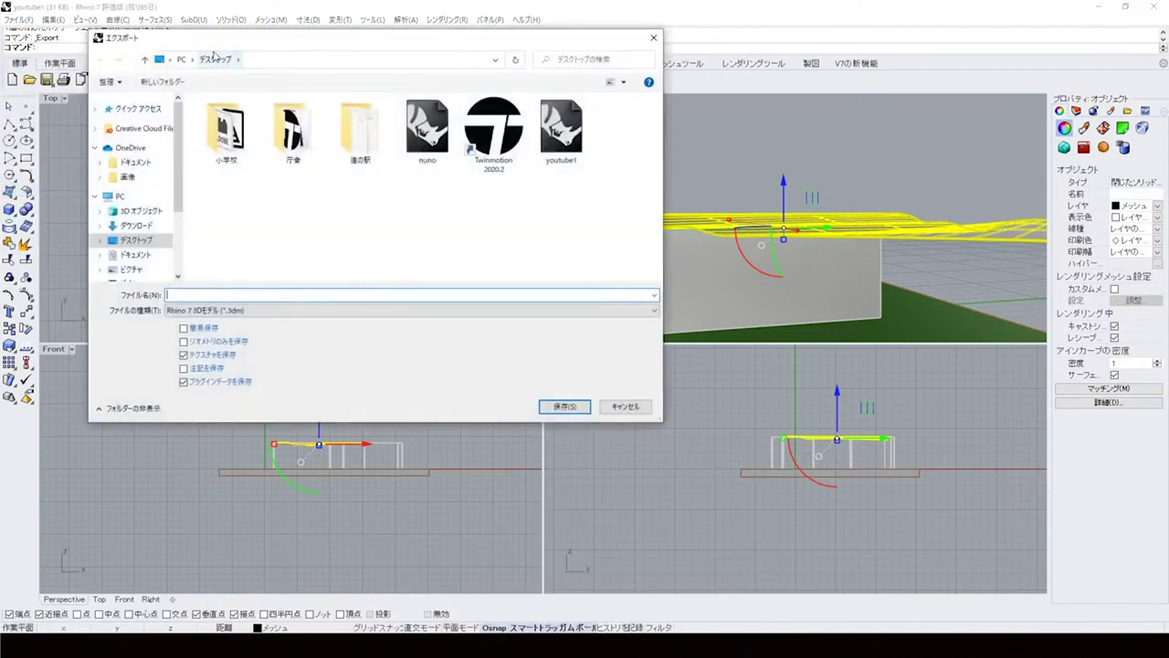
text(nu)
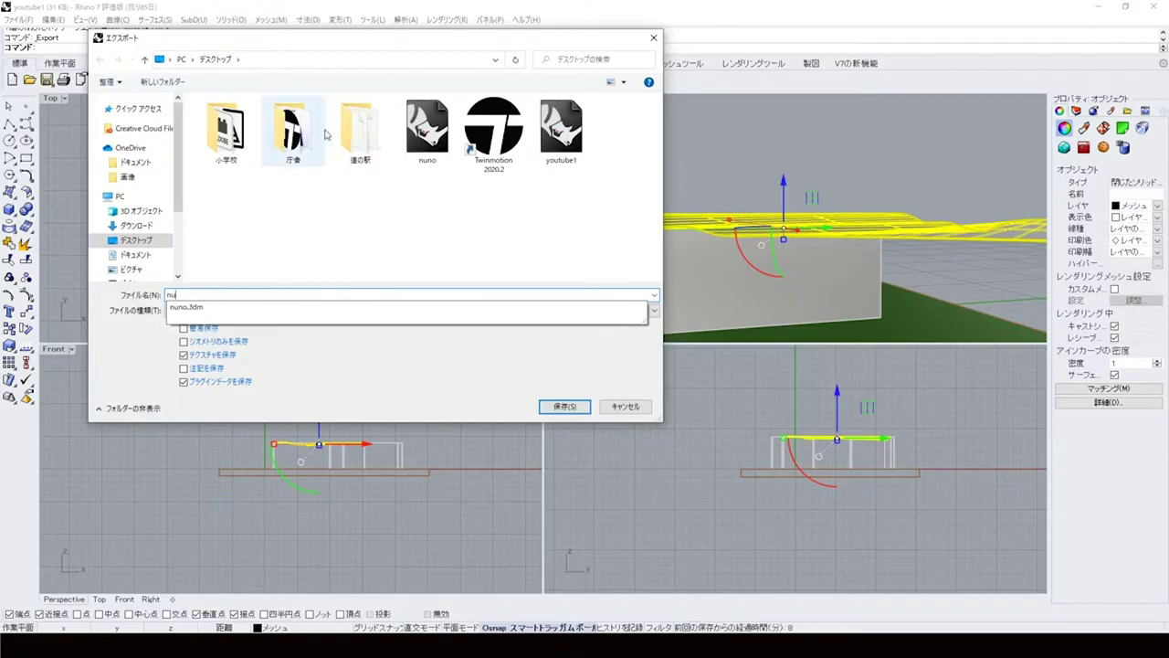
click(441, 155)
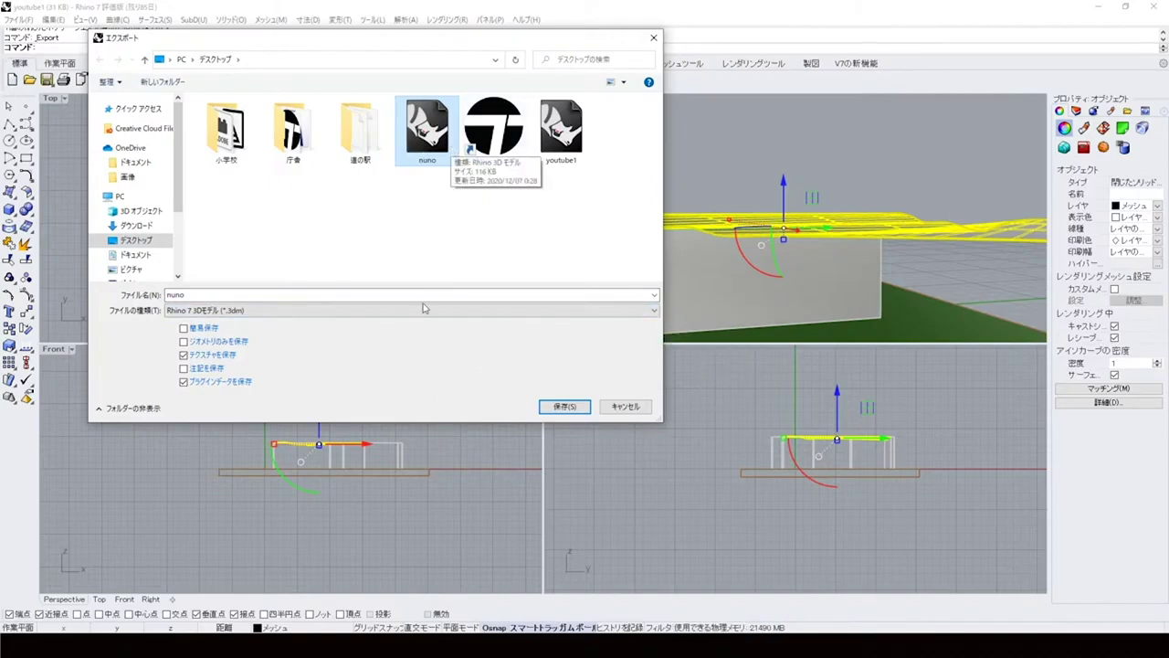
Save the export in Rhino 5 3D model (*.3dm) format, overwriting the existing nuno file, and switch to ARCHICAD.
click(424, 314)
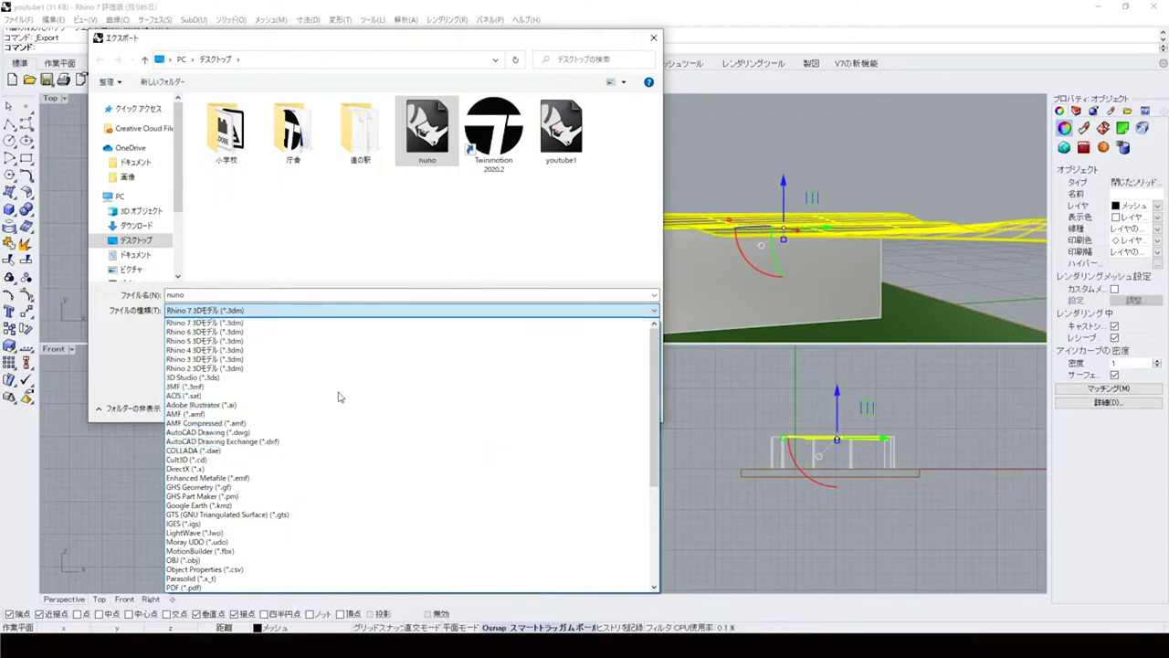
click(280, 341)
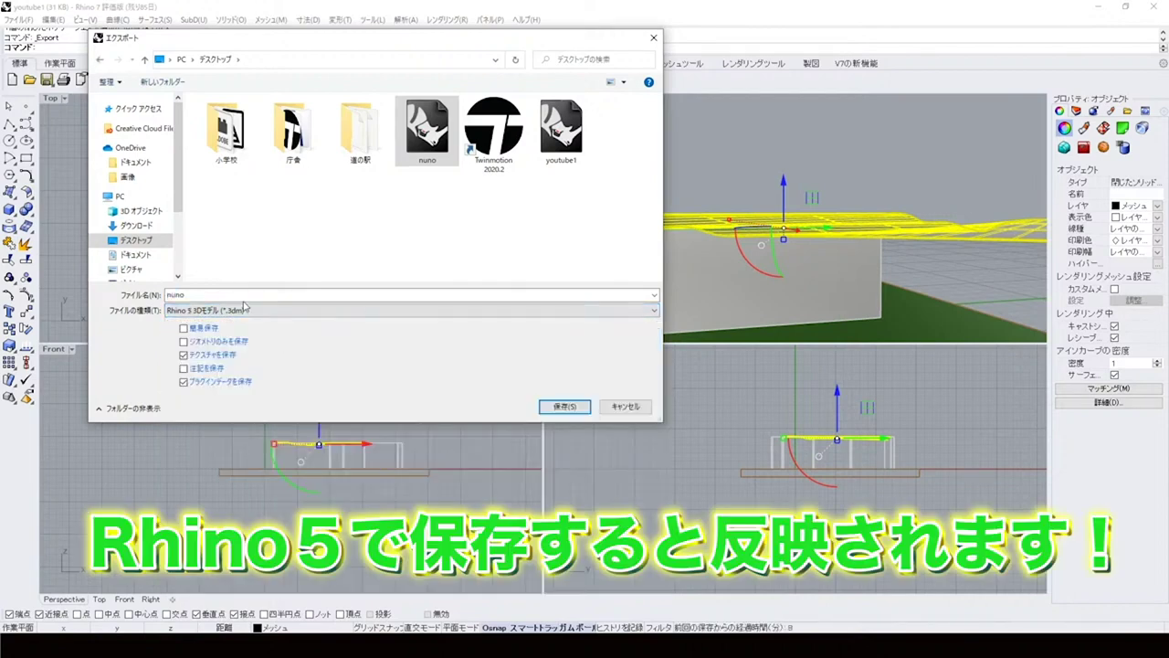
click(565, 405)
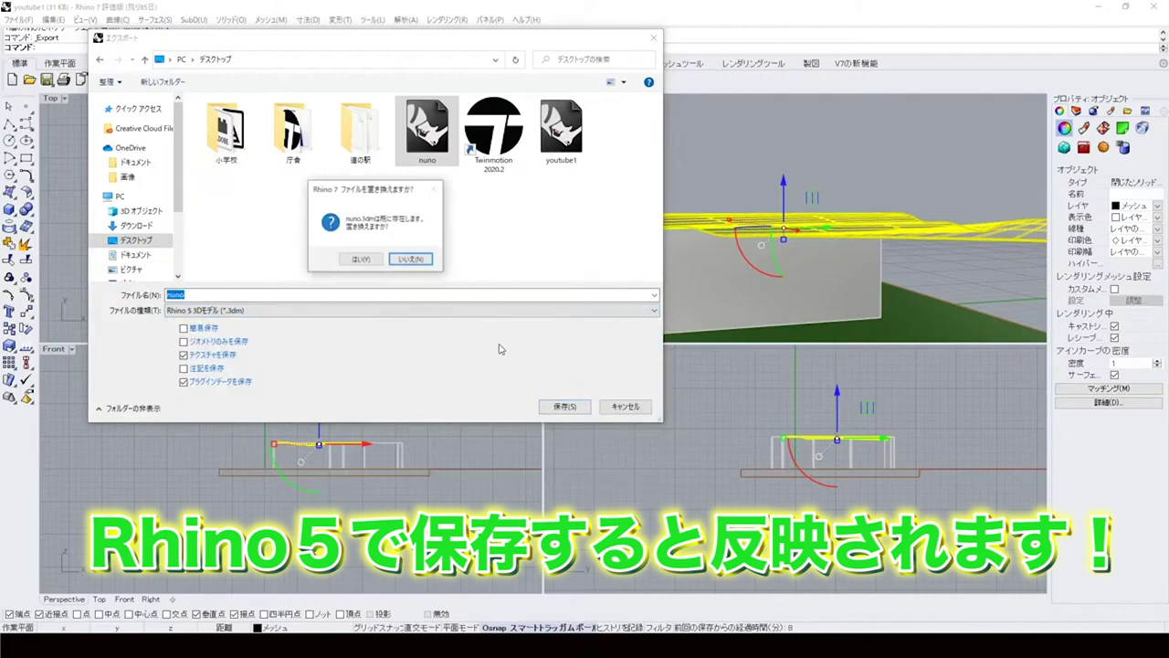
click(380, 261)
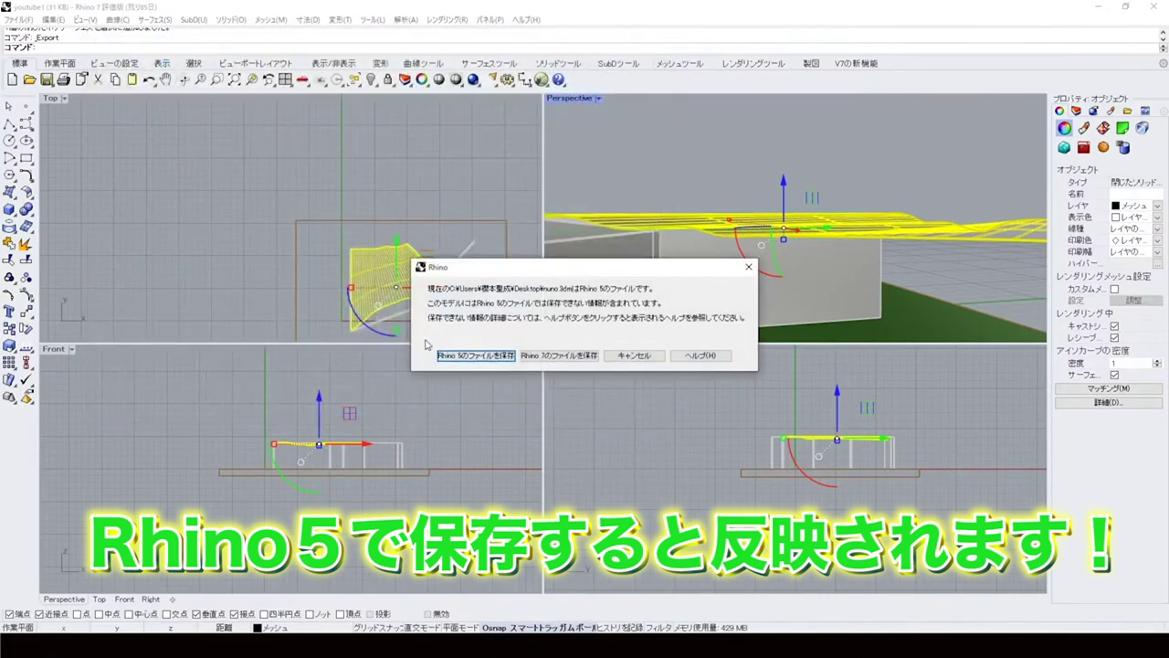
click(495, 357)
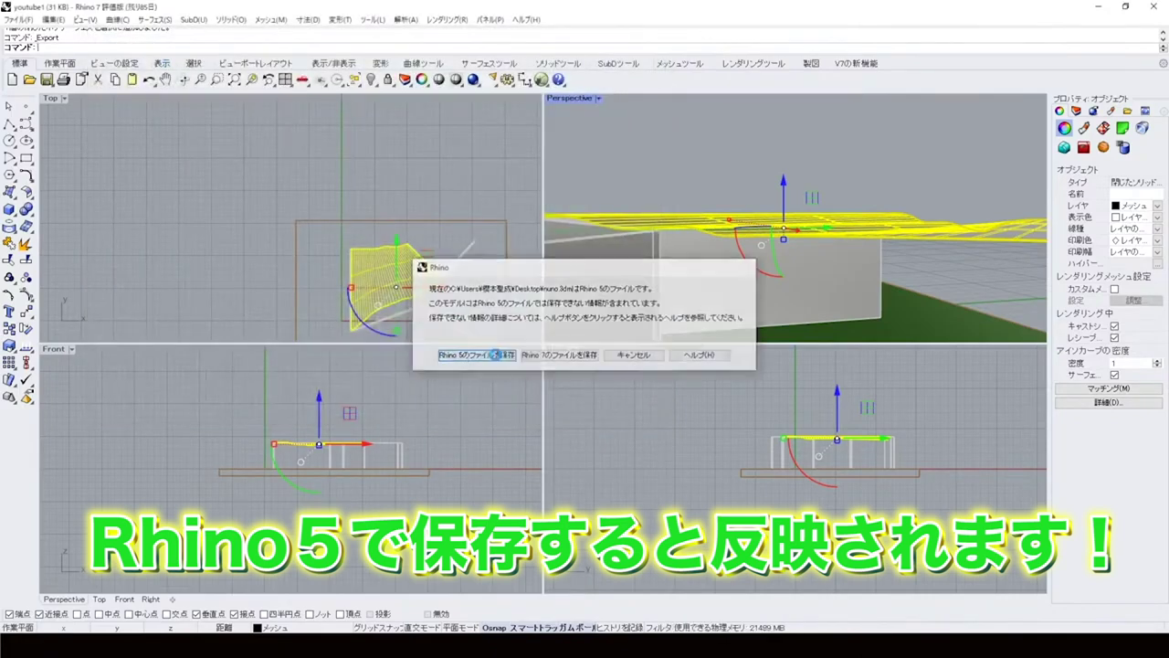
click(688, 175)
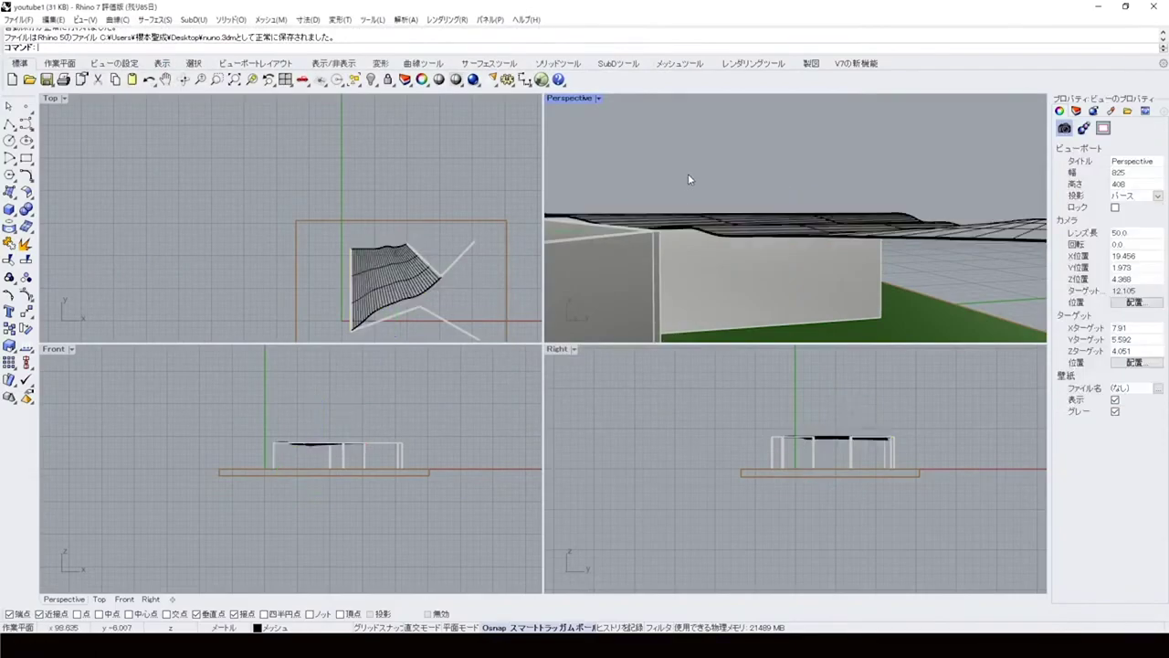
scroll(694, 174, down, 2)
click(1097, 16)
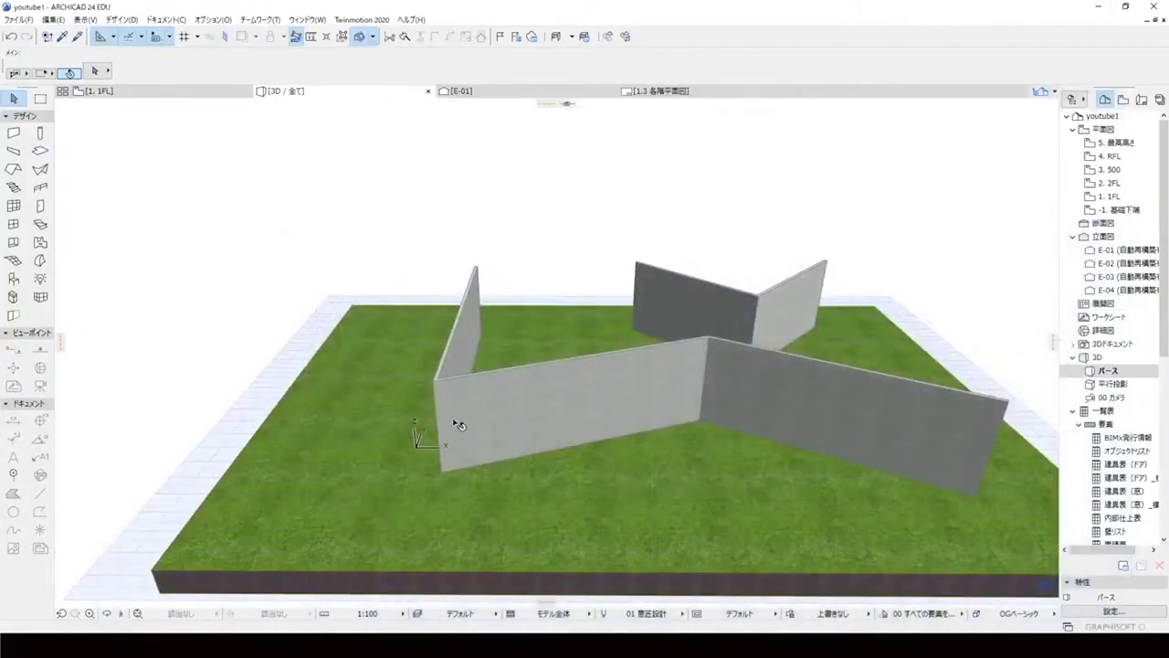
drag(374, 386, 538, 263)
click(18, 19)
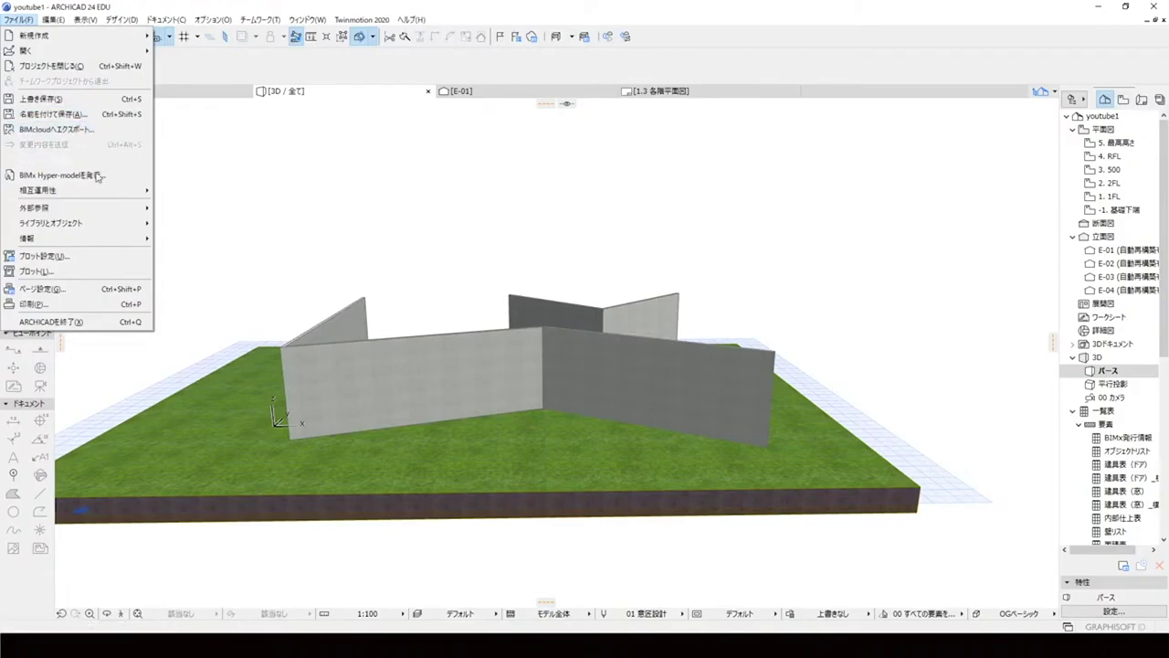
mouse_move(95, 193)
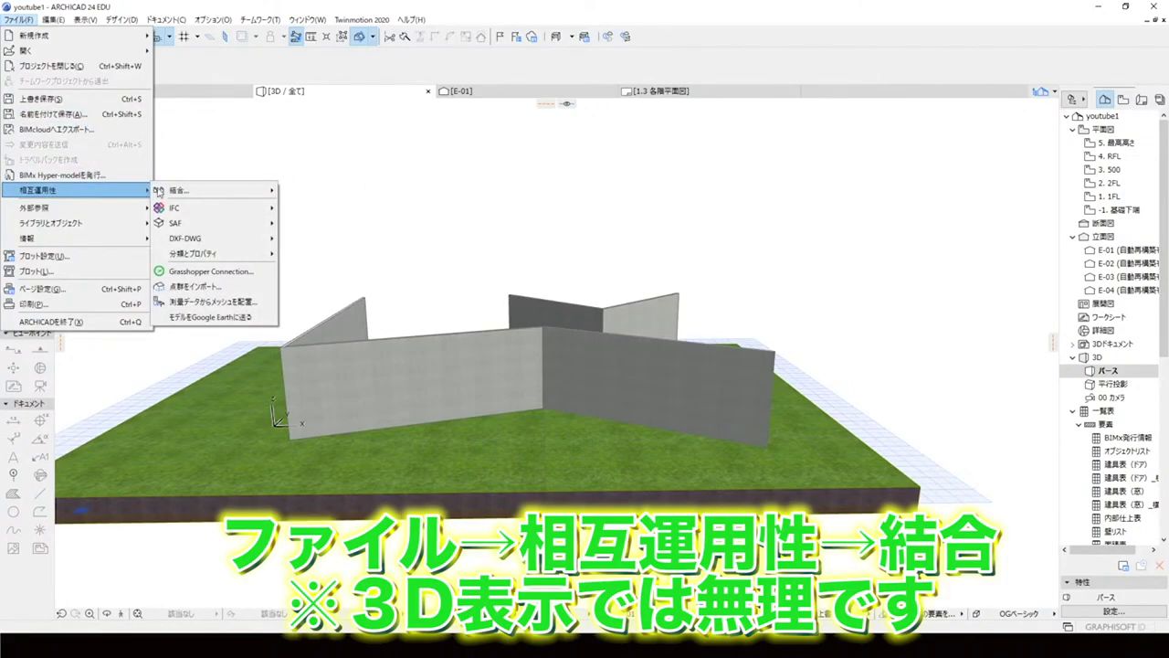
click(417, 196)
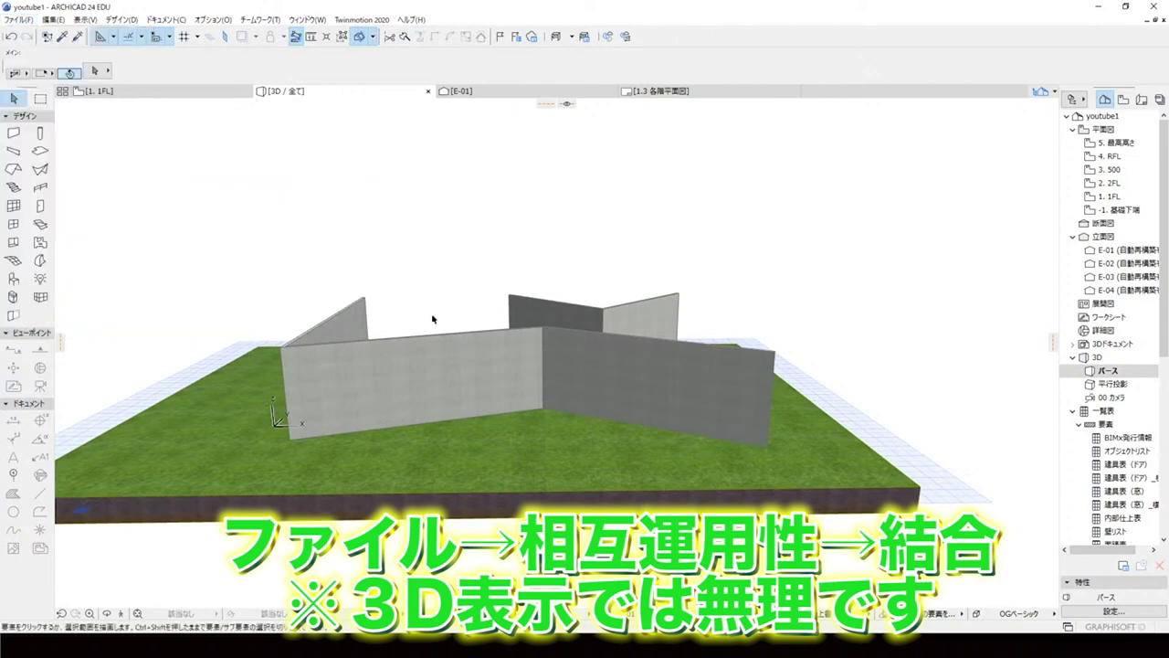
shift+middle_drag(471, 290, 473, 294)
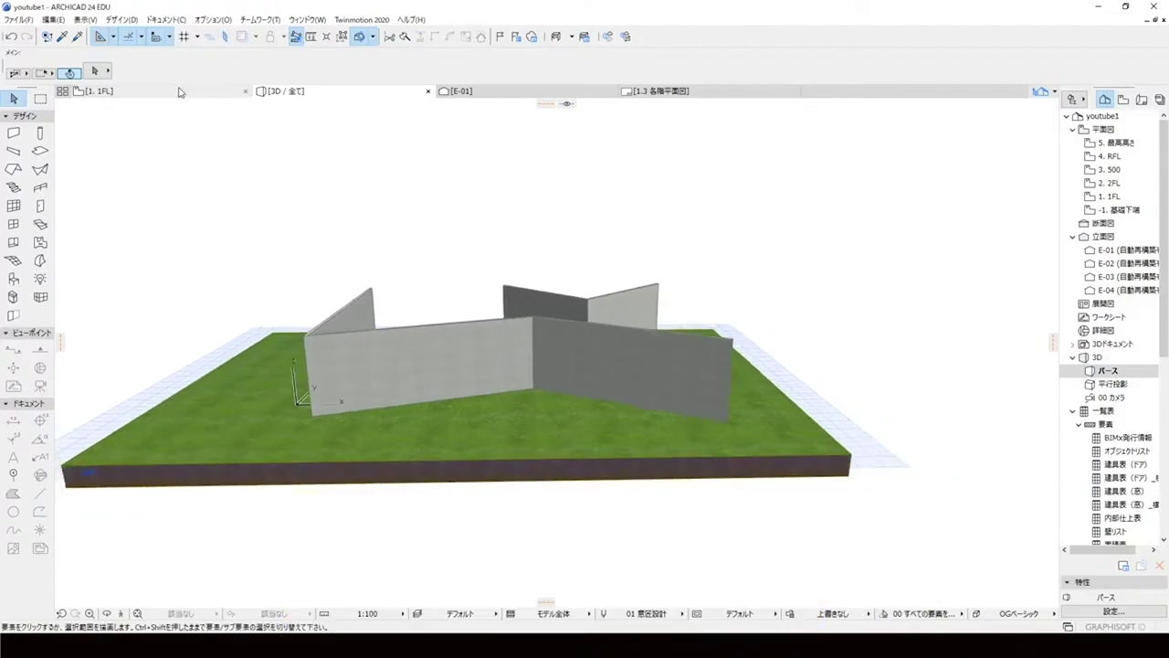
Open the 1FL floor plan and start merging content from a file into the project.
click(178, 91)
scroll(436, 262, down, 1)
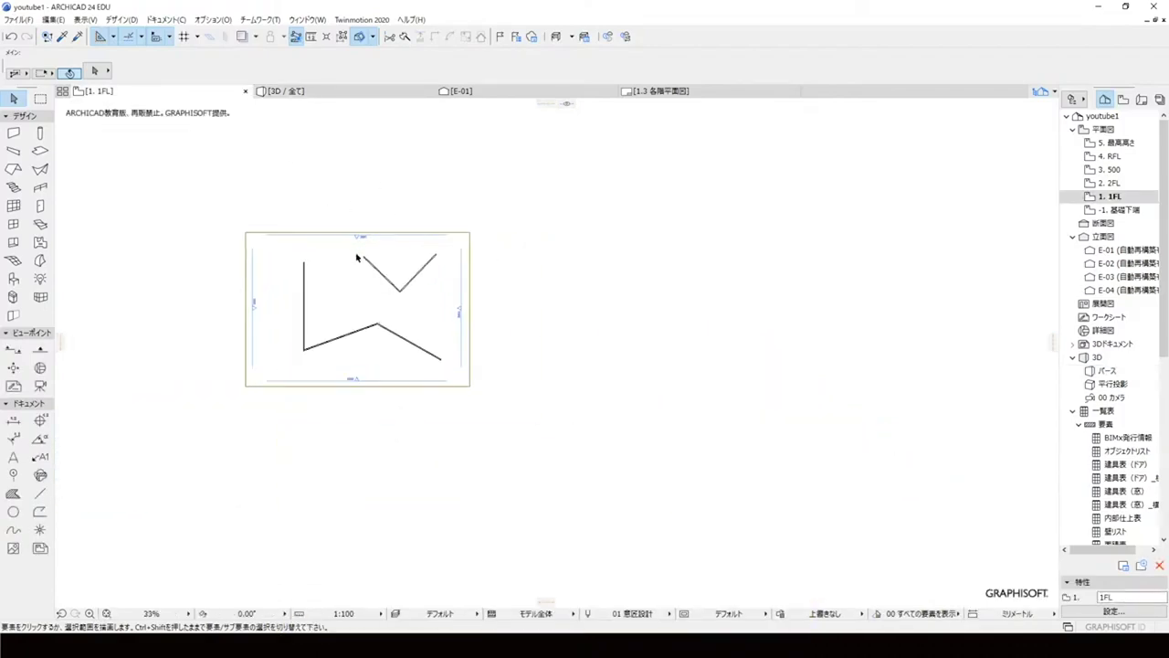
scroll(408, 264, up, 2)
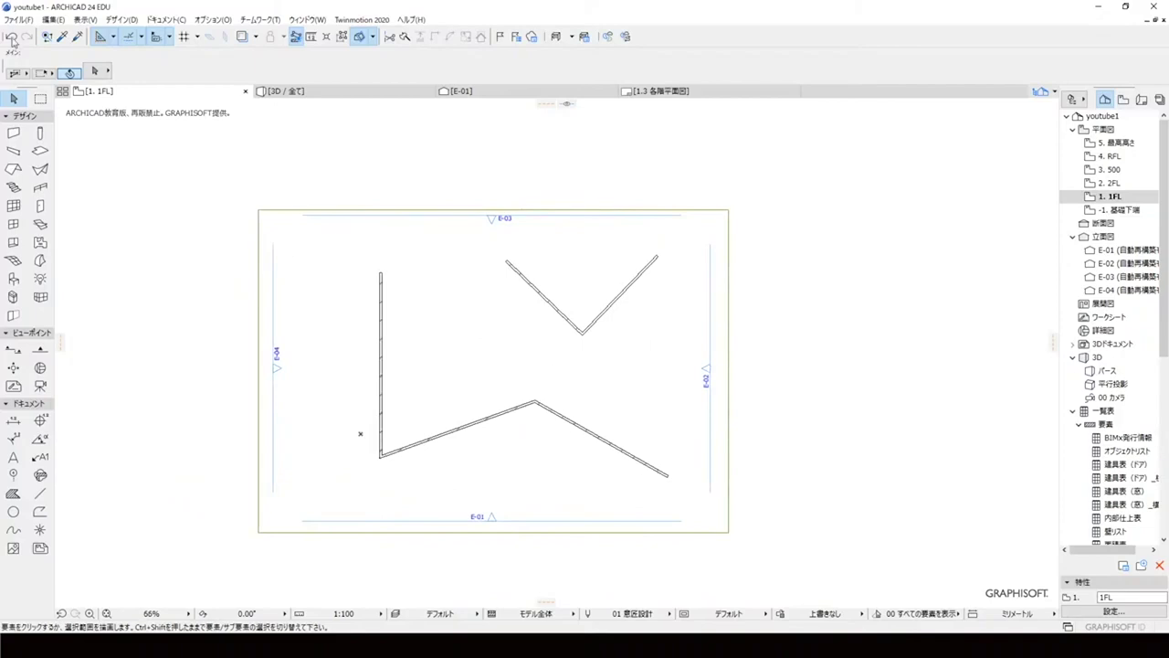
click(25, 18)
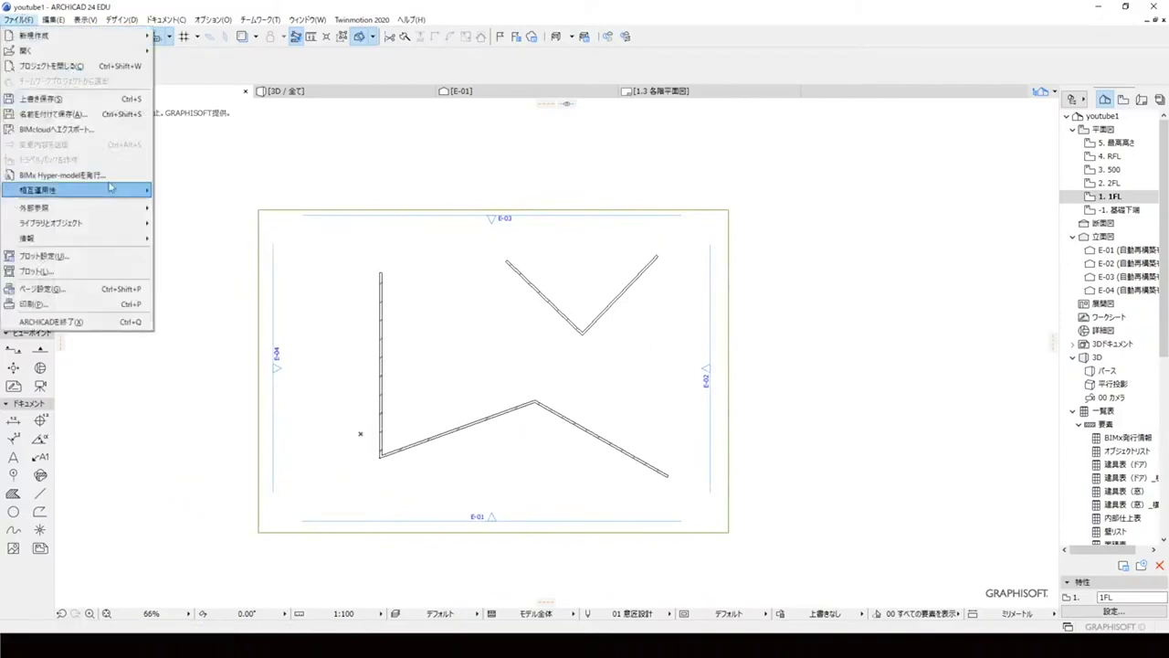
mouse_move(119, 190)
mouse_move(173, 192)
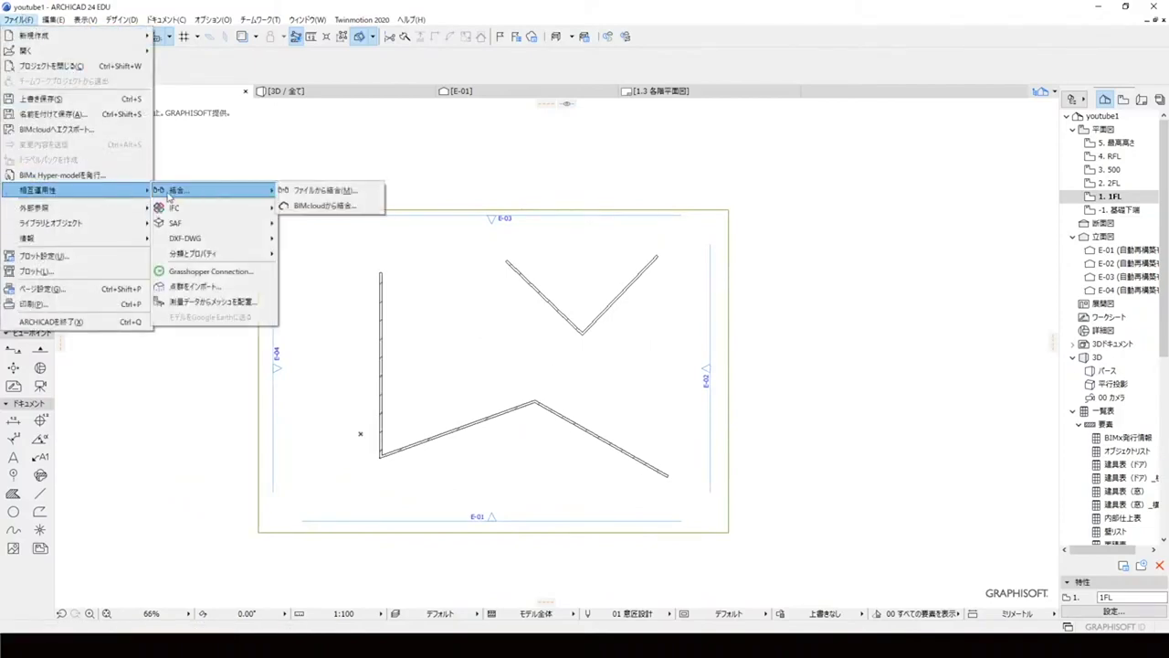
click(330, 188)
Merge the Rhino 3D model file nuno (*.3dm) from the desktop into the 1FL floor plan.
click(422, 210)
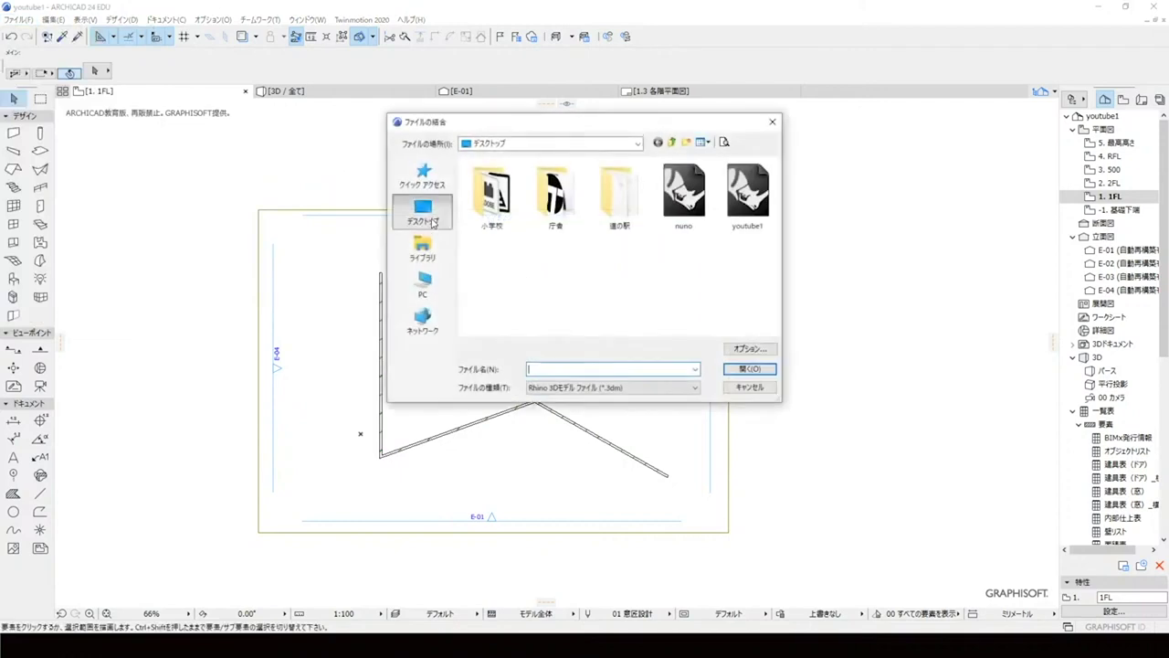
scroll(585, 274, down, 1)
click(534, 320)
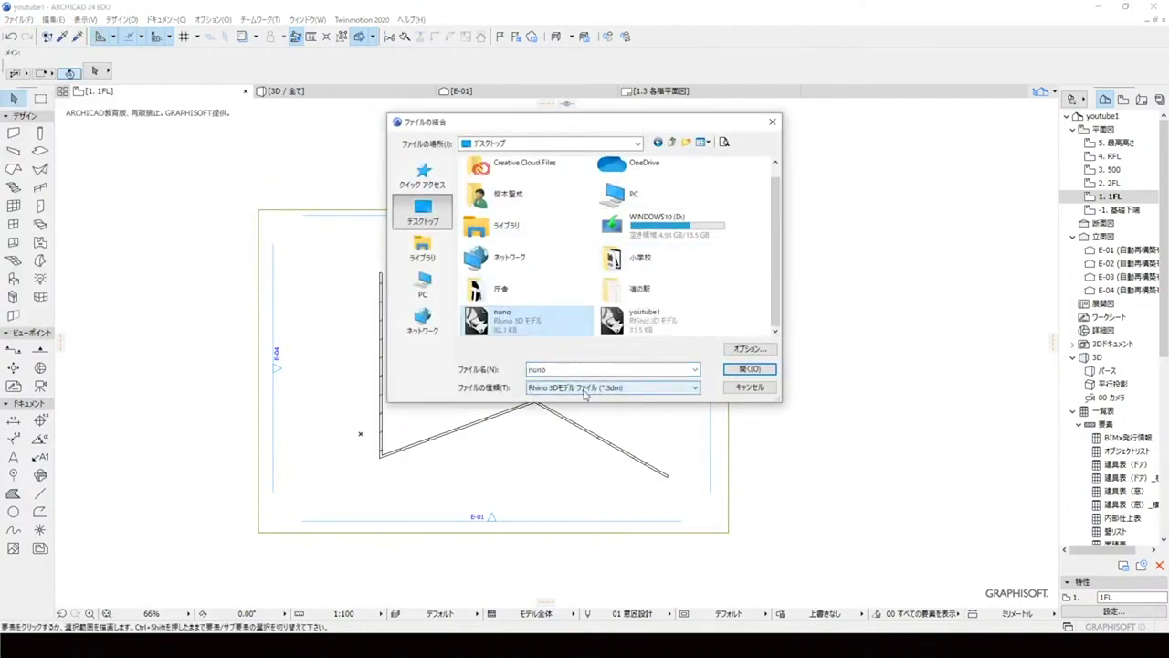
click(545, 388)
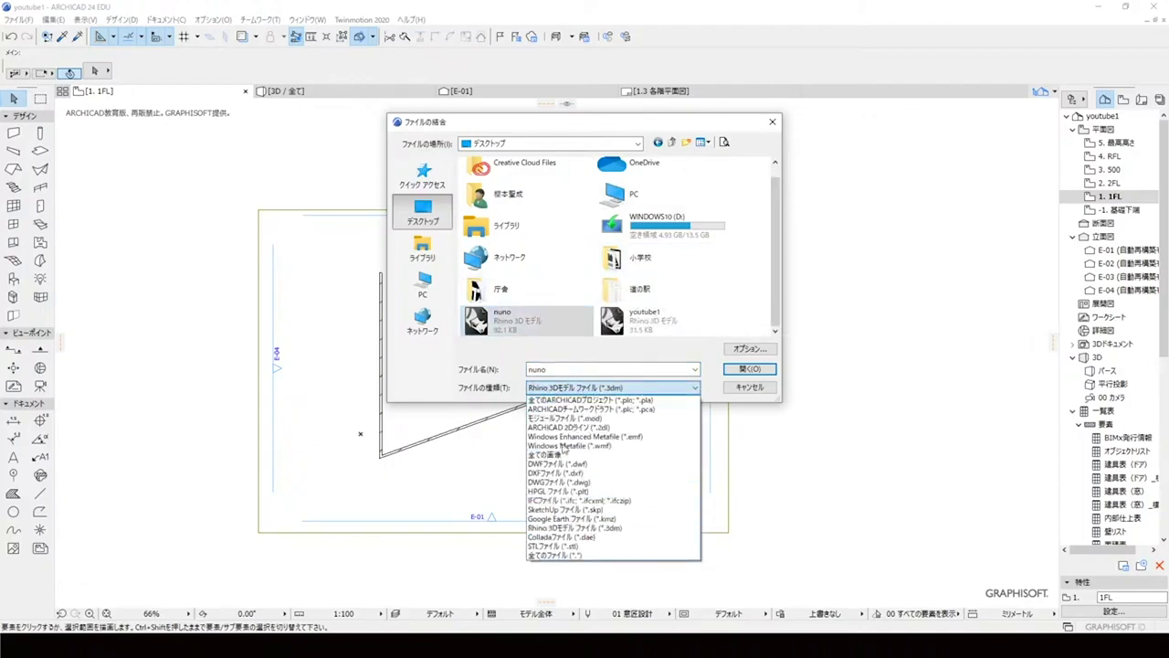
click(476, 387)
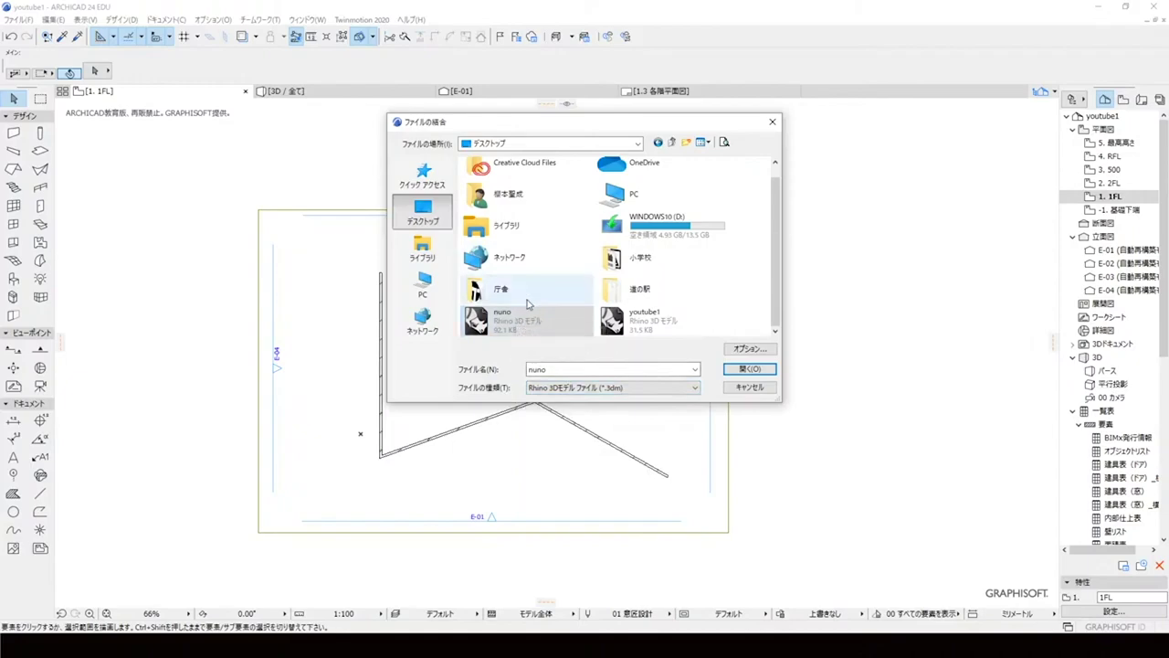
click(738, 369)
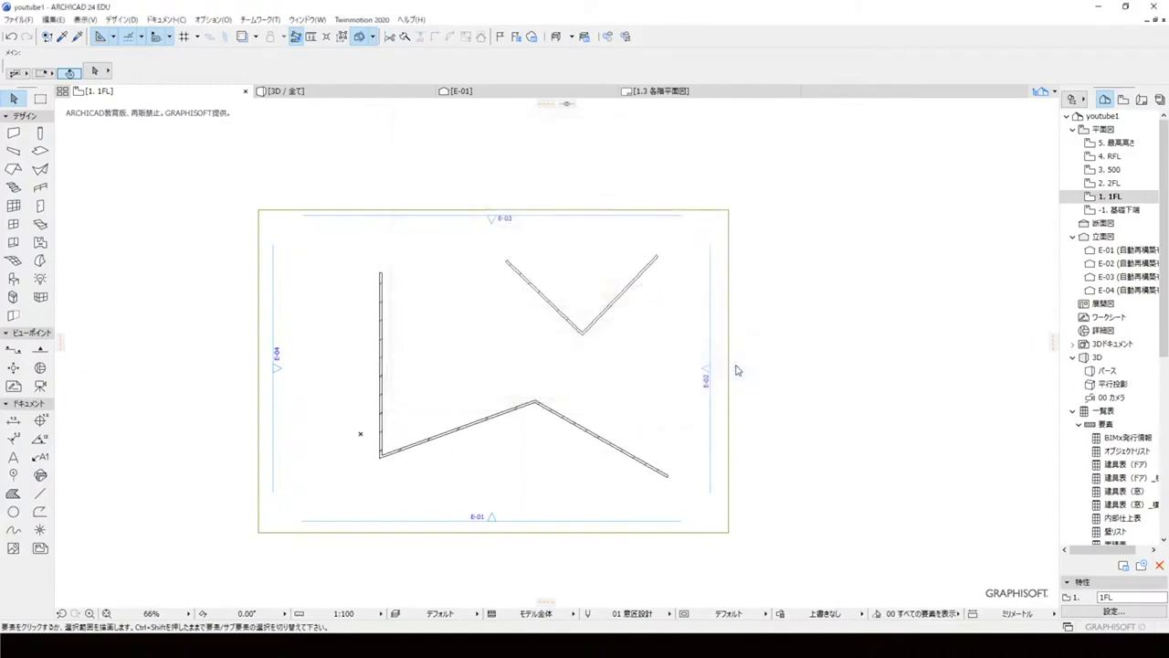
Show the model in 3D and override the imported wavy roof's surface with a beige fabric (繊維) material.
key(F3)
scroll(524, 320, up, 10)
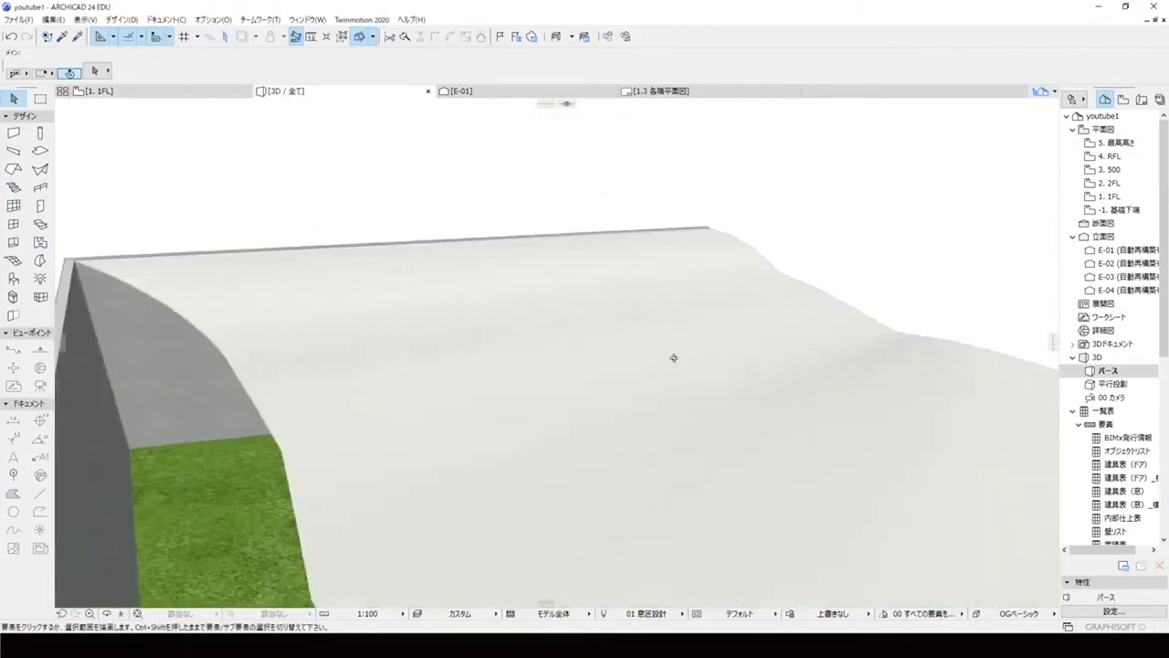
shift+middle_drag(673, 357, 684, 514)
click(655, 385)
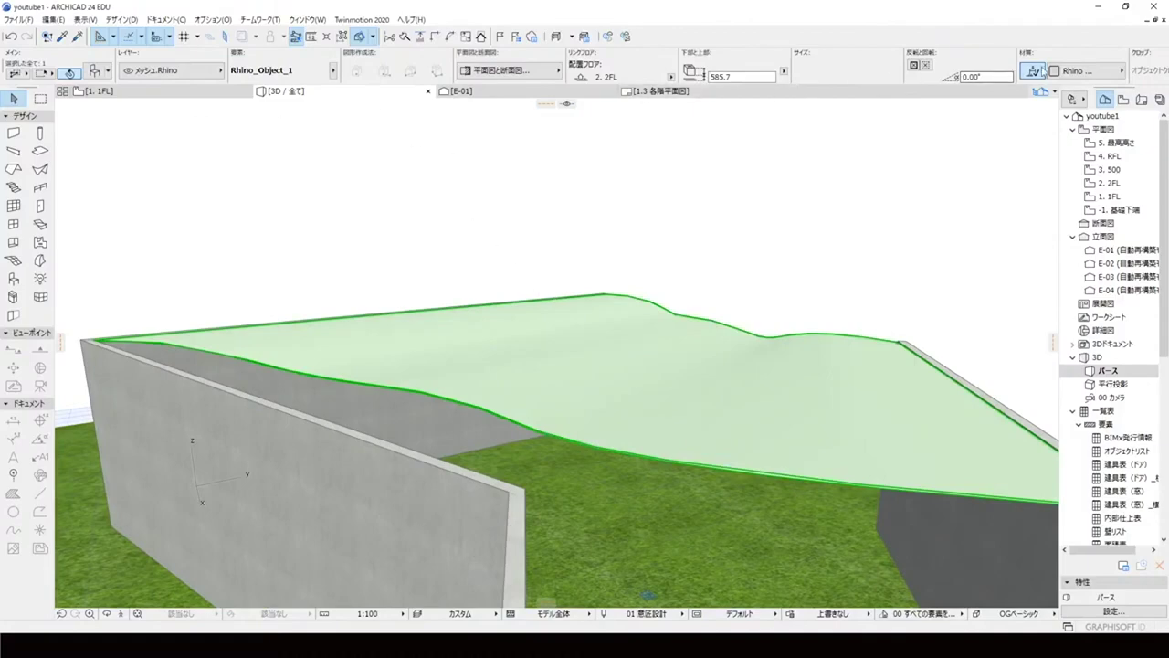
click(1082, 70)
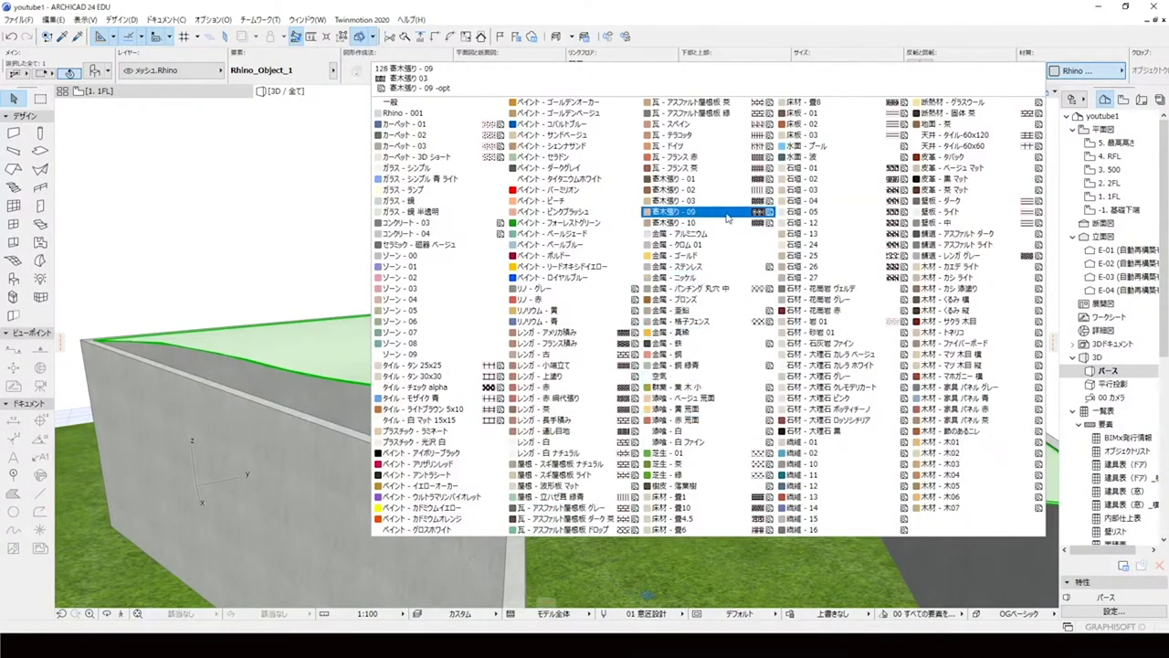
click(810, 450)
key(Escape)
Examine how the wavy roof sits on the walls from above, from the side and near ground level.
shift+middle_drag(705, 322, 641, 344)
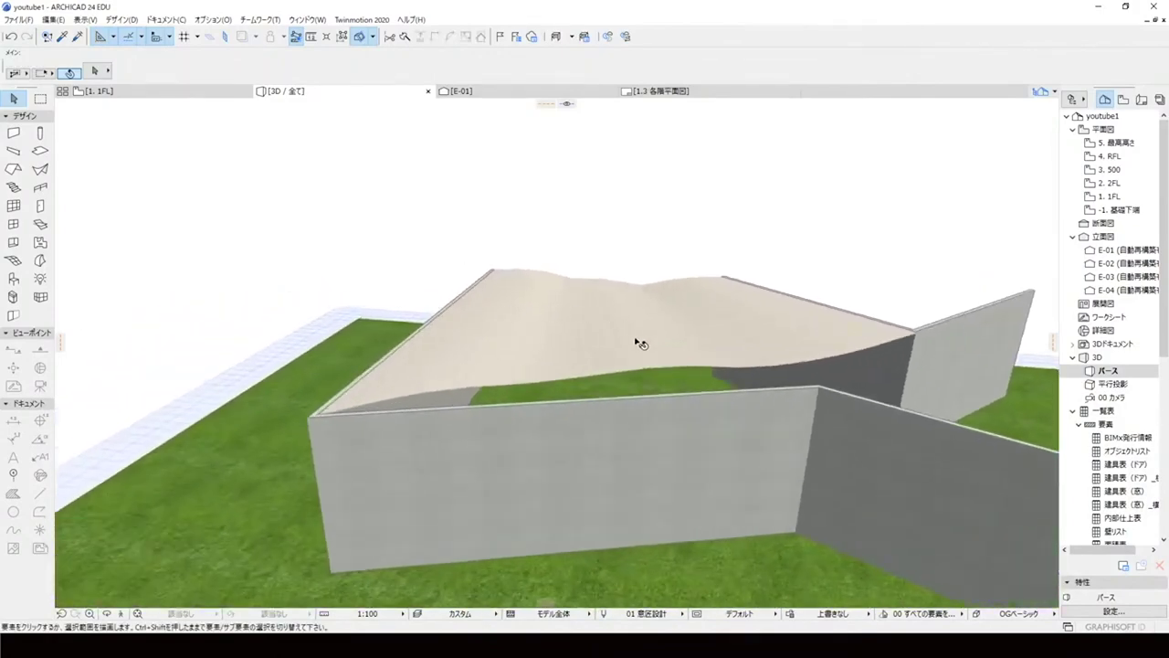
shift+middle_drag(696, 382, 642, 306)
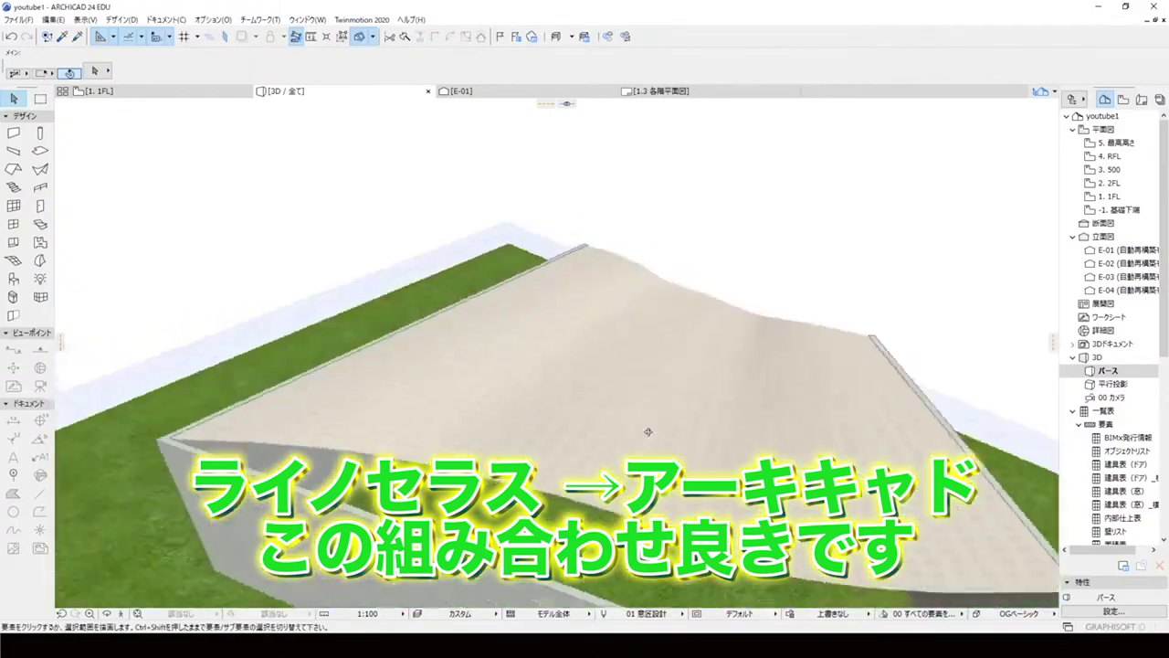
shift+middle_drag(684, 342, 245, 289)
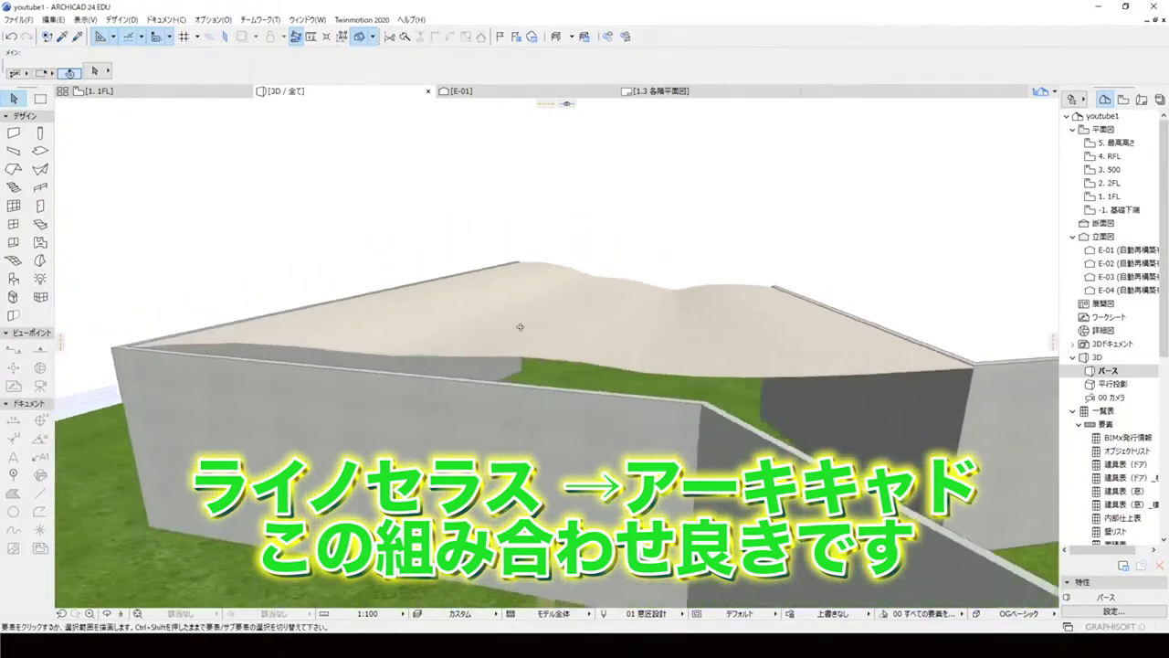
shift+middle_drag(519, 326, 702, 276)
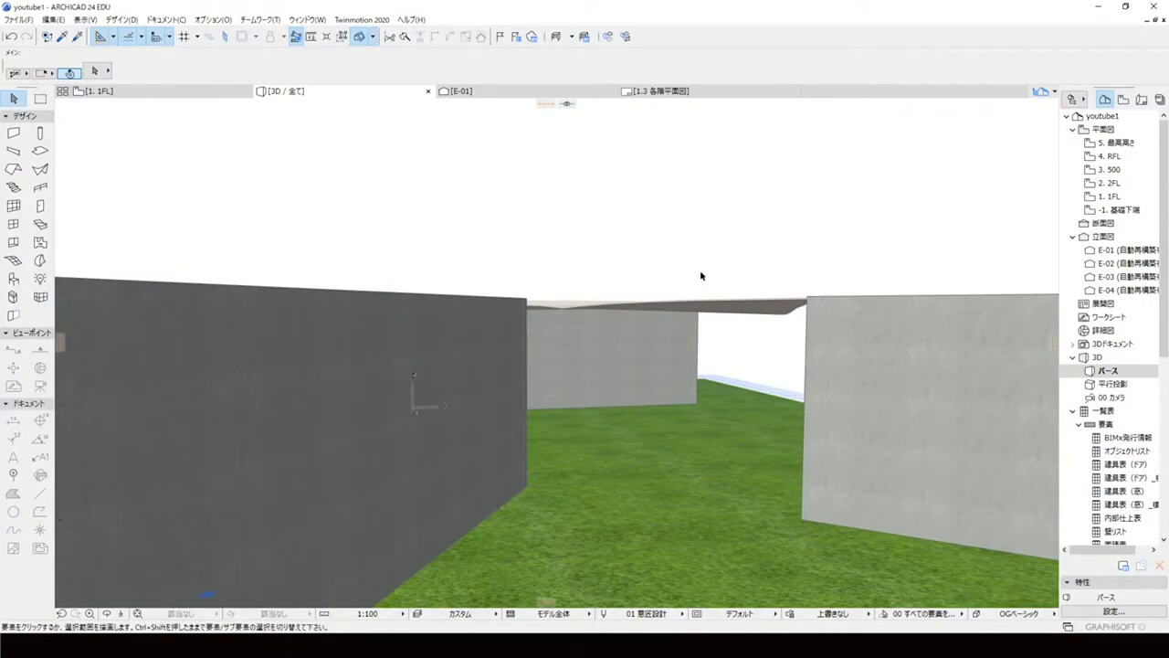